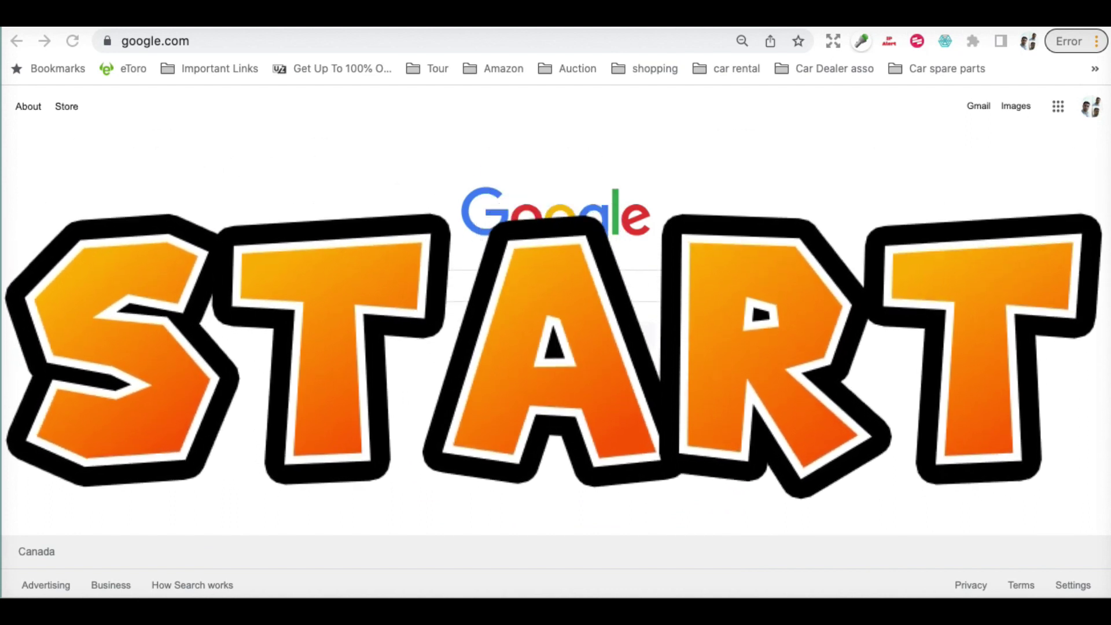
Search Google for 'chrome remote desktop extension' using the suggestion offered after typing 'chrome'
left_click(626, 276)
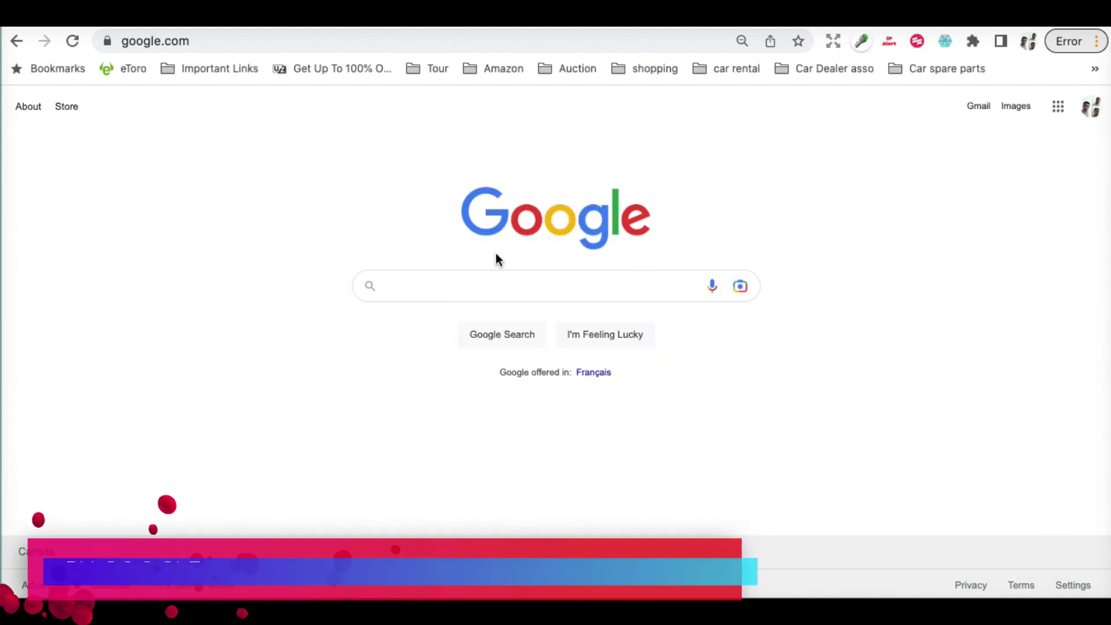
left_click(477, 286)
left_click(477, 286)
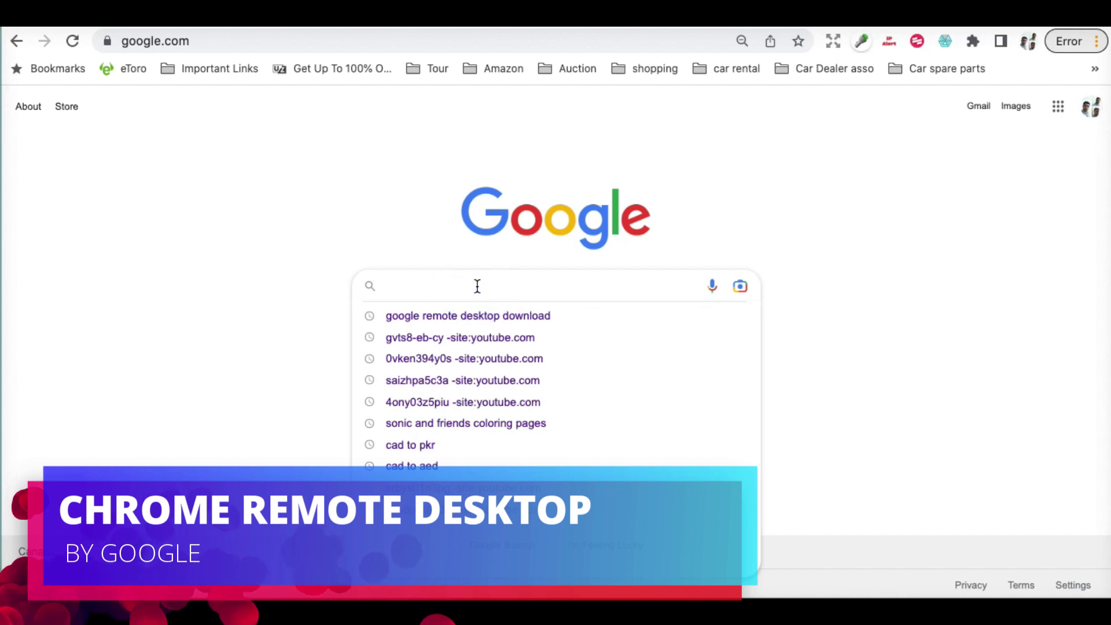
type("chrome")
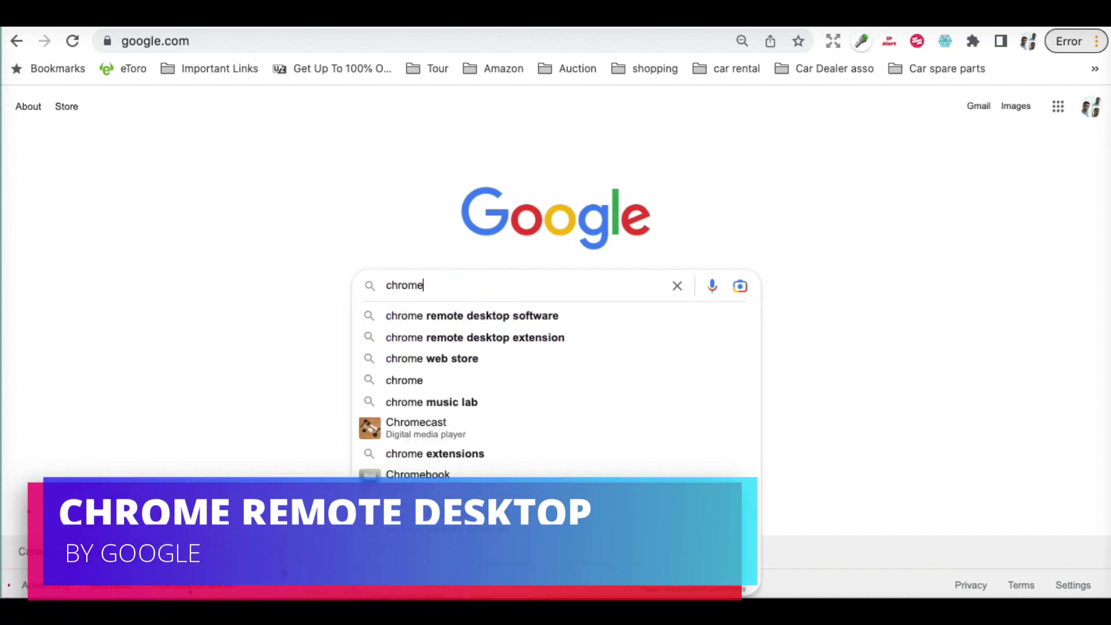
key("Down")
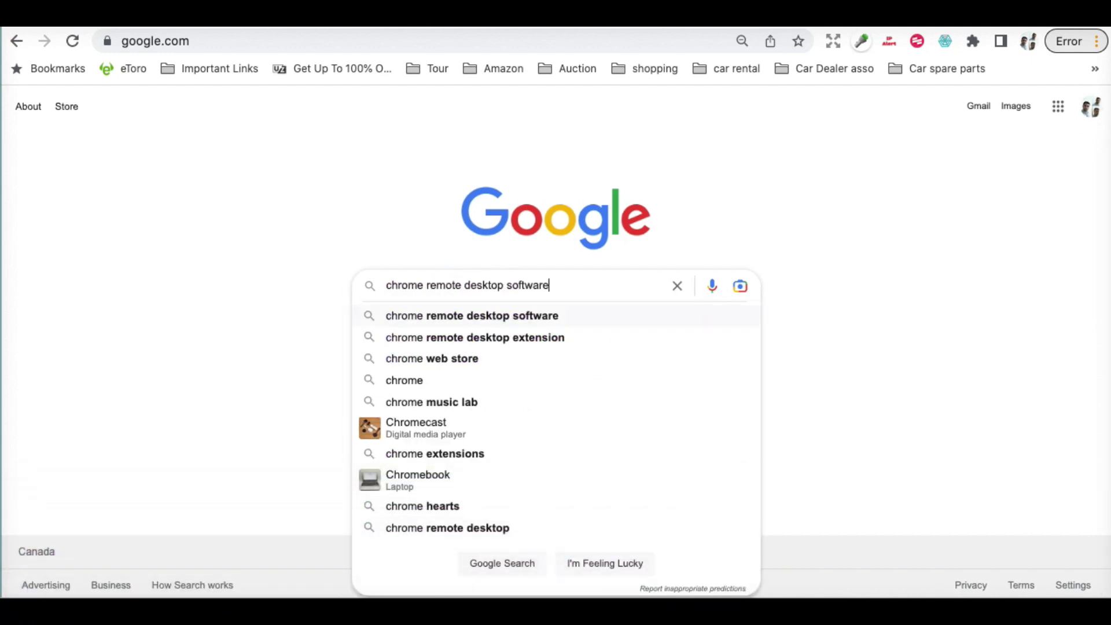
key("Down")
key("Return")
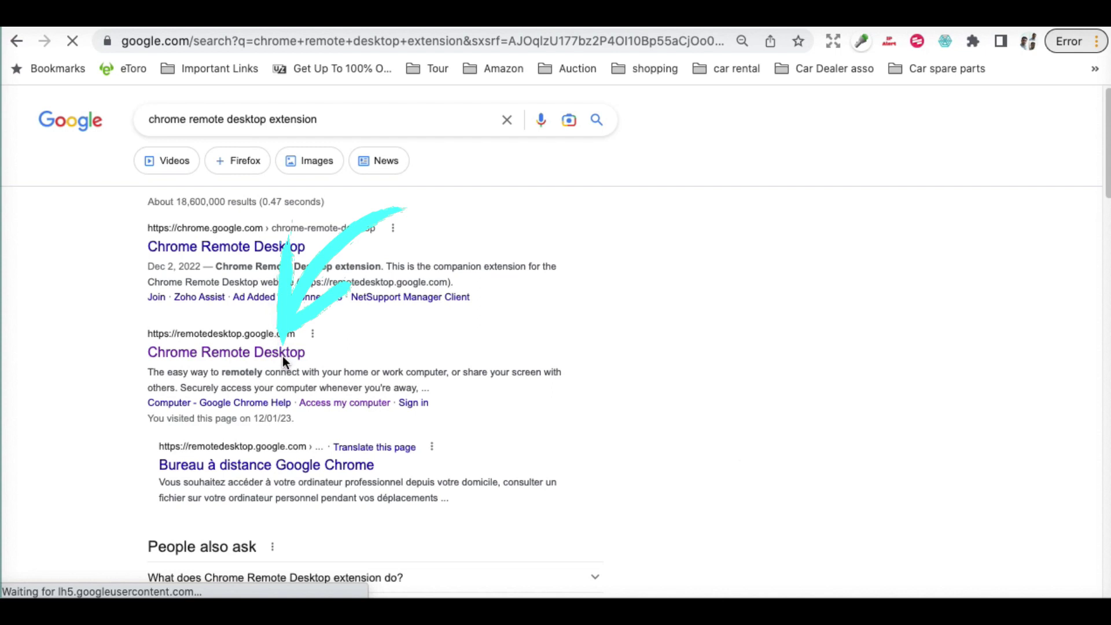
Open the remotedesktop.google.com Chrome Remote Desktop result to reach its Remote Access page
left_click(209, 358)
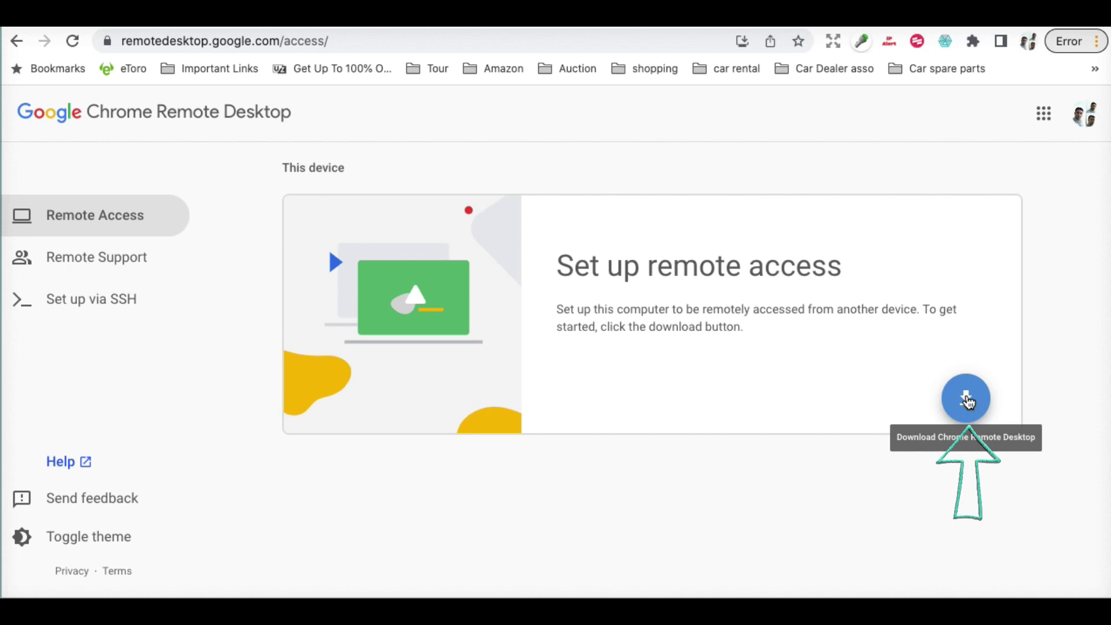
Download Chrome Remote Desktop and add the extension to Chrome from the Web Store
left_click(967, 399)
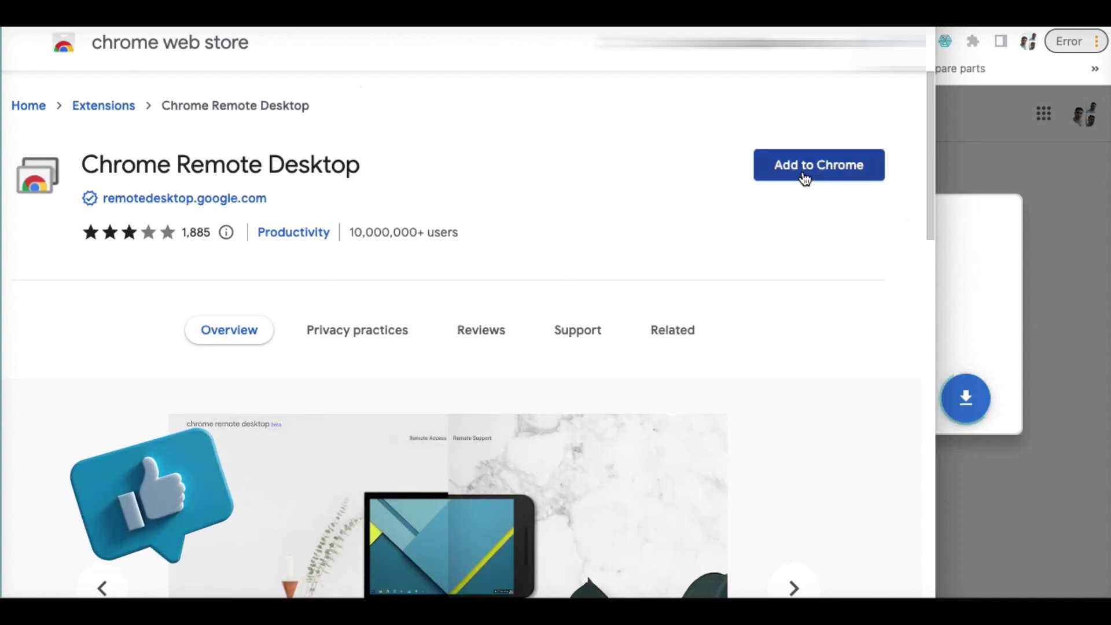
left_click(803, 174)
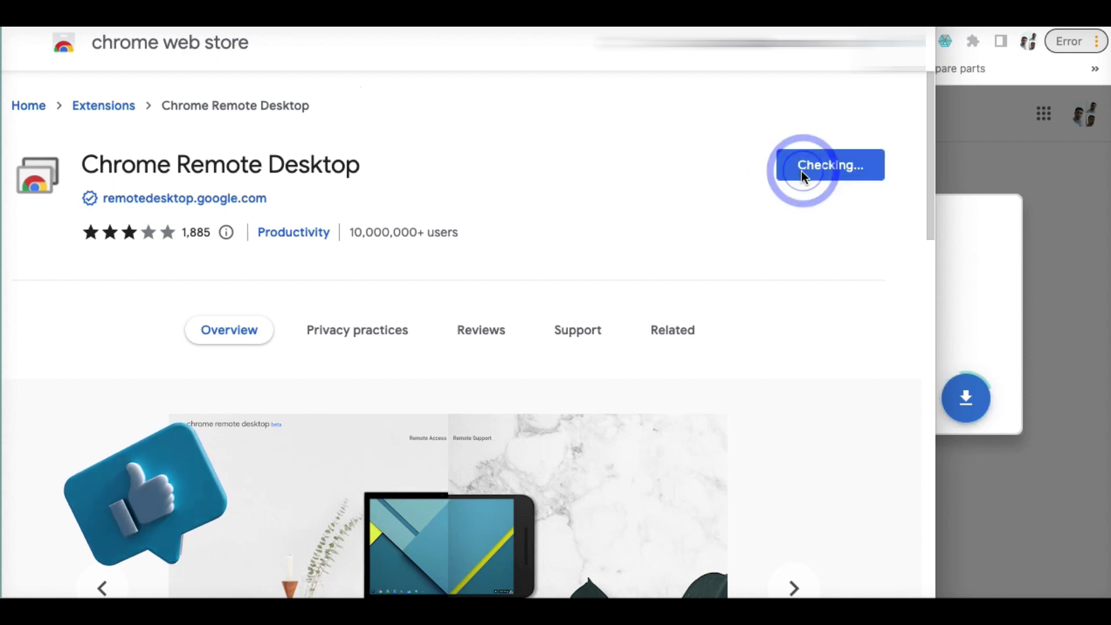
left_click(569, 173)
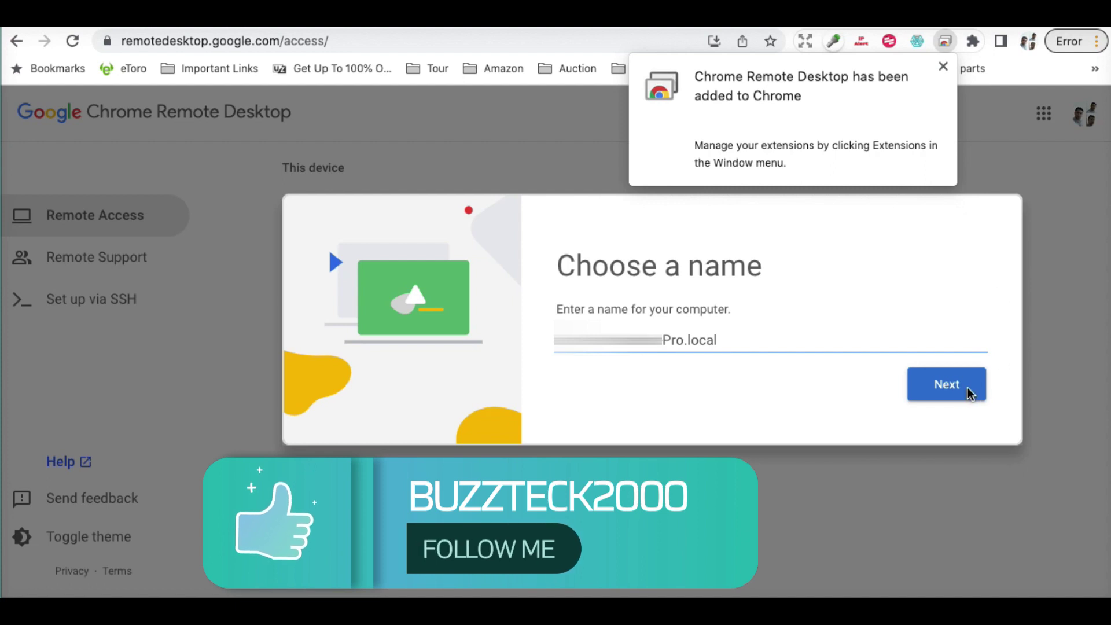
Dismiss the extension notice, keep the suggested computer name, enter the remote-access PIN, and start setup
left_click(928, 406)
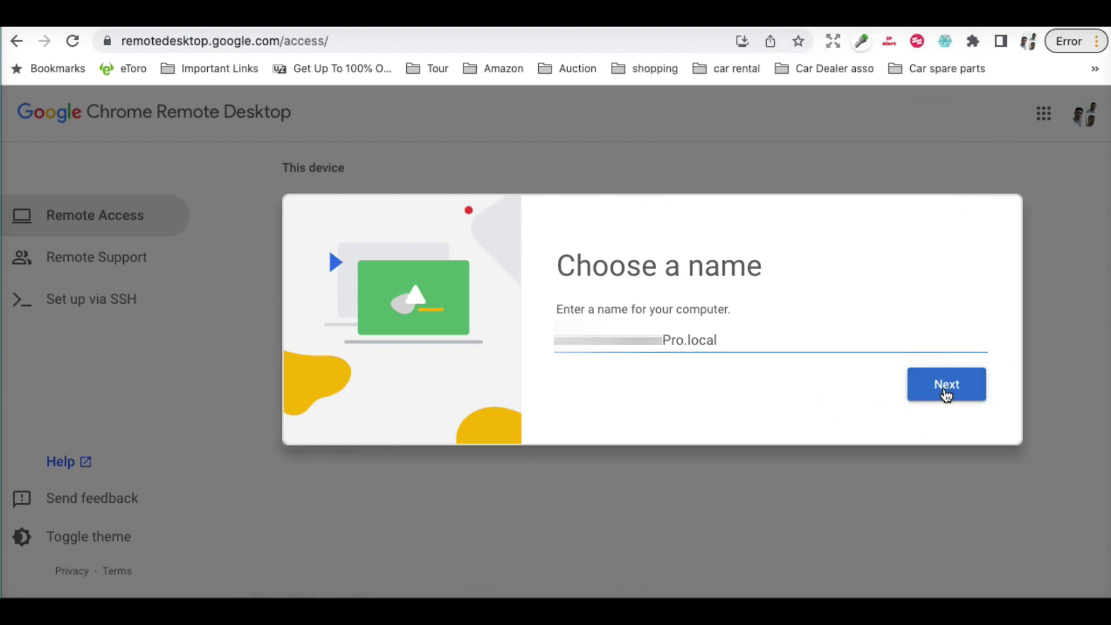
left_click(946, 396)
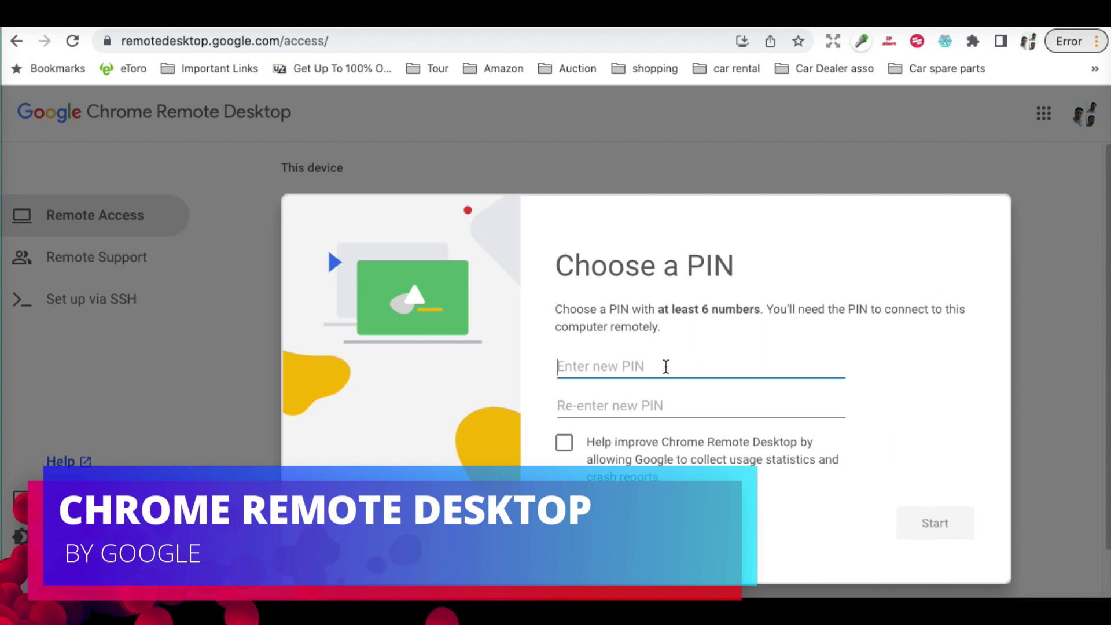
type("12345")
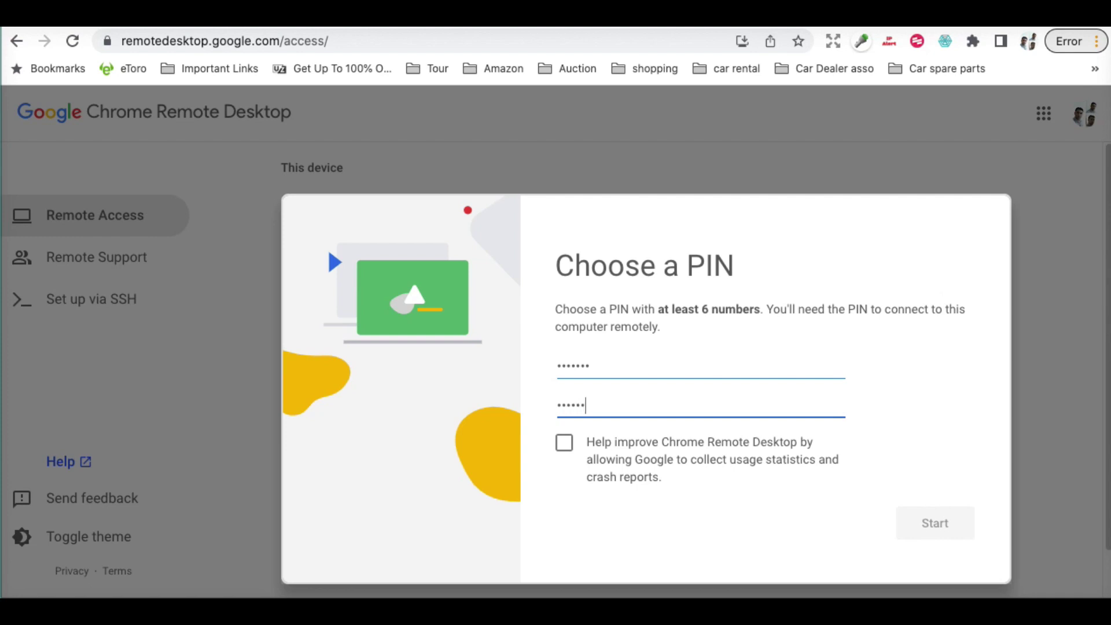
type("7")
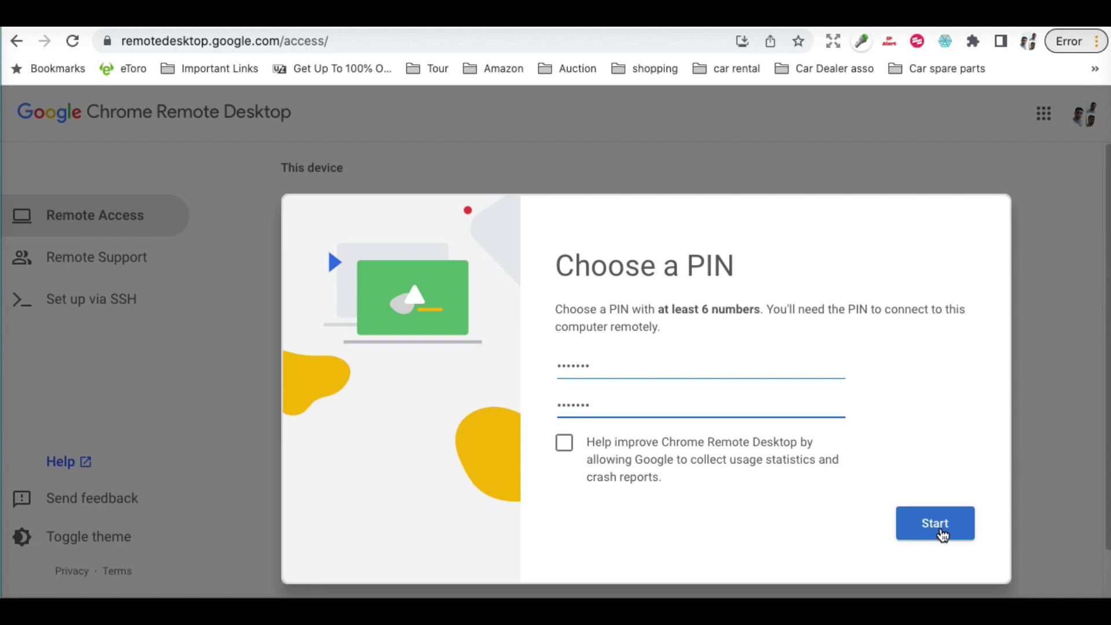
left_click(940, 531)
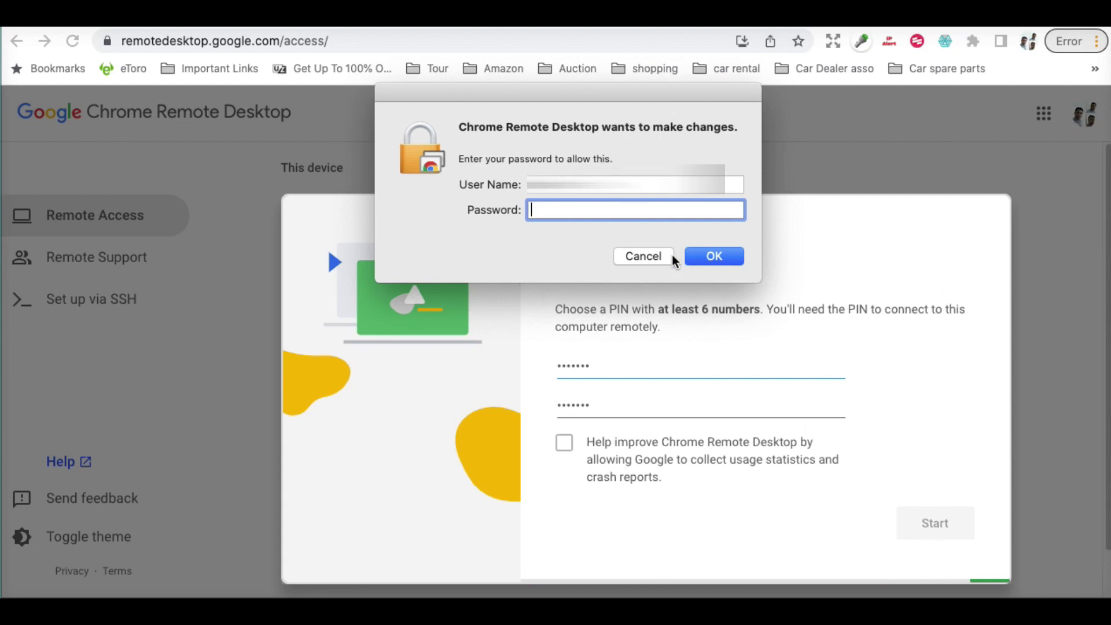
Authorize the changes with the Mac account password and dismiss the RoboForm sign-in prompt
left_click(591, 213)
type("•••••••••••")
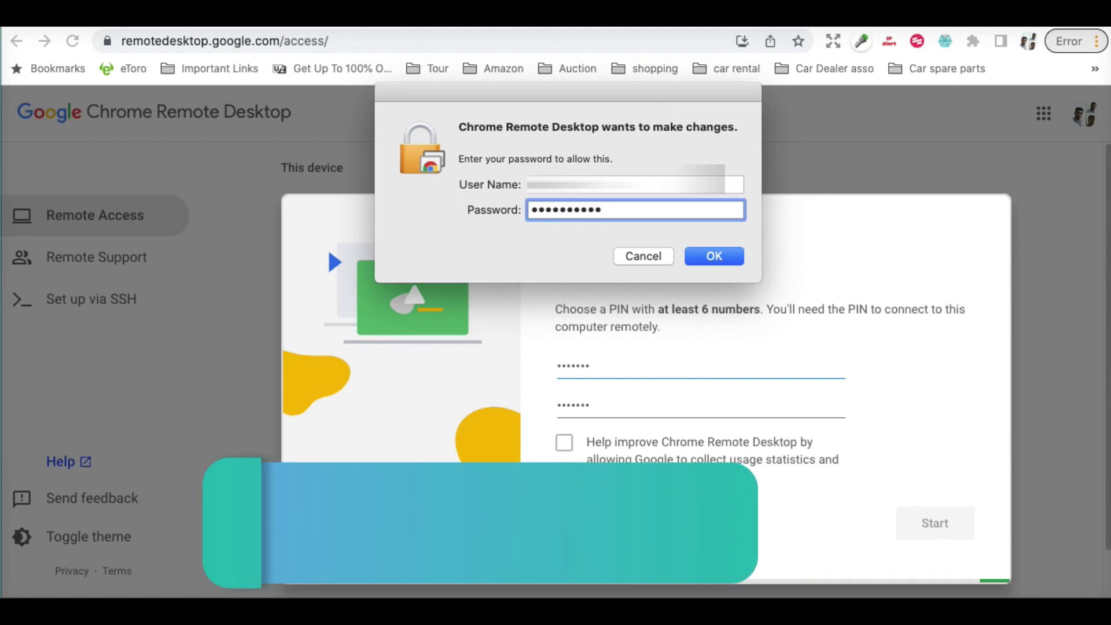
key("Return")
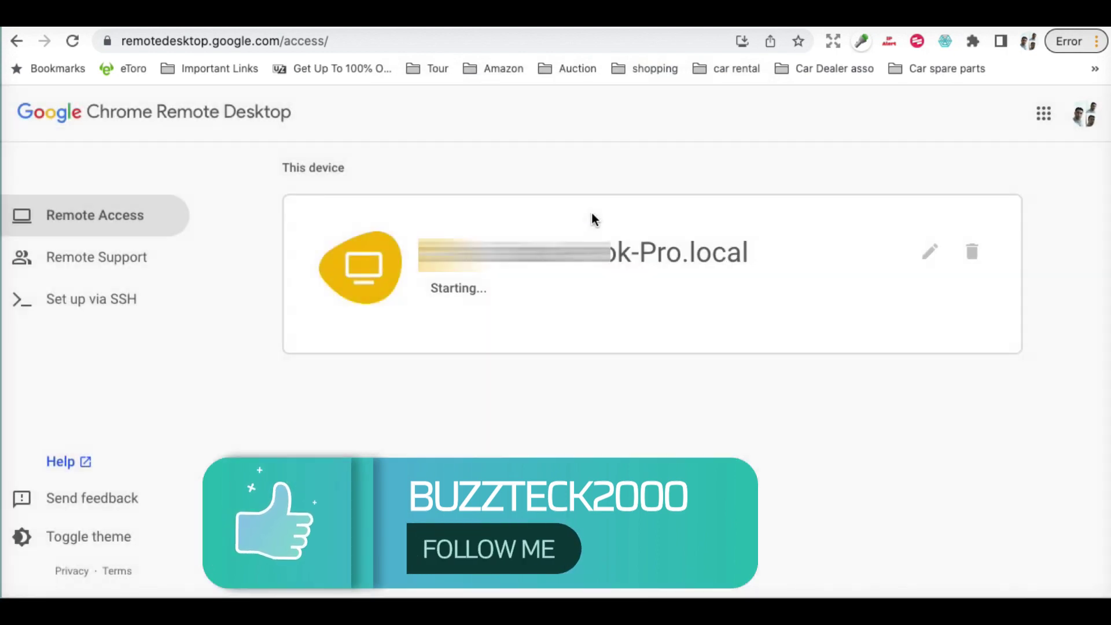
left_click(951, 207)
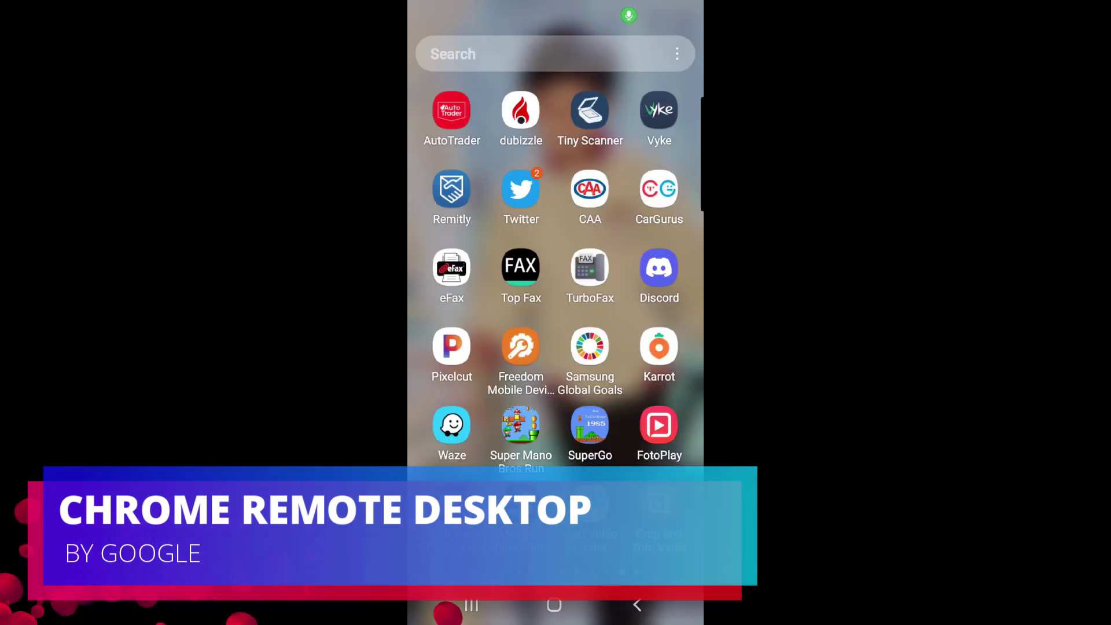
Swipe through the phone's app drawer pages to reach the Play Store and the Chrome Remote Desktop listing
scroll(556, 312, "left", 2)
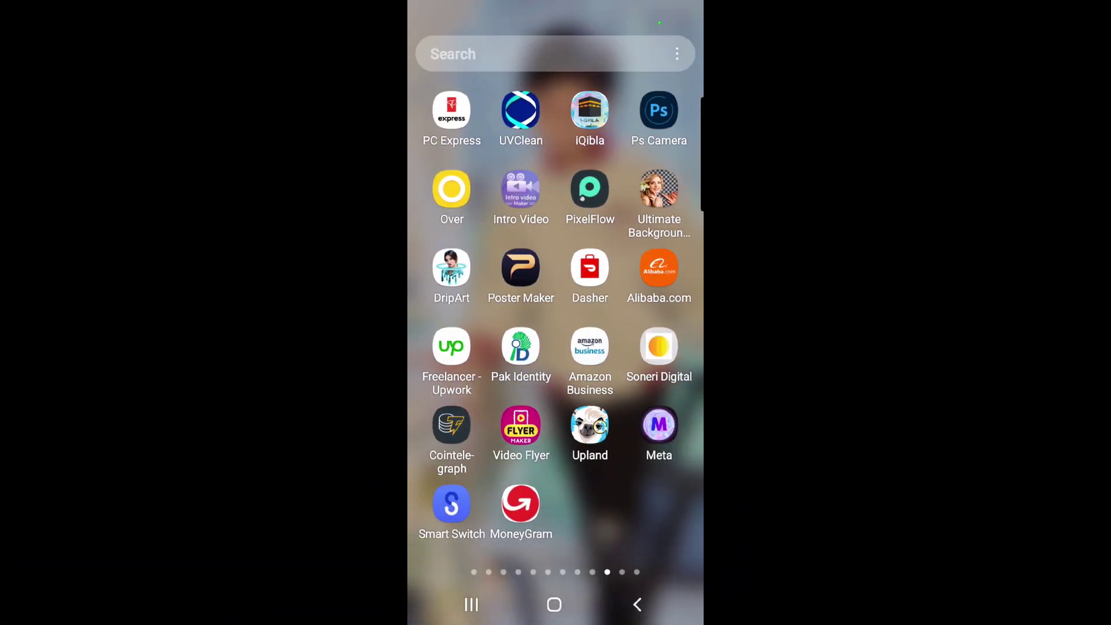
scroll(555, 312, "left", 2)
scroll(671, 498, "left", 4)
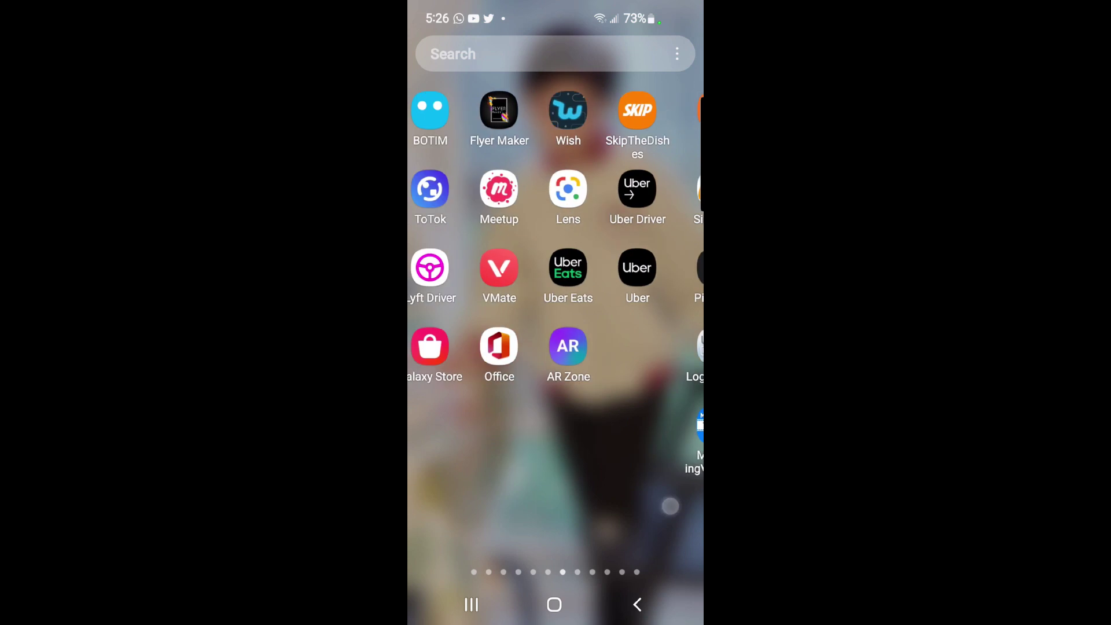
scroll(665, 507, "left", 3)
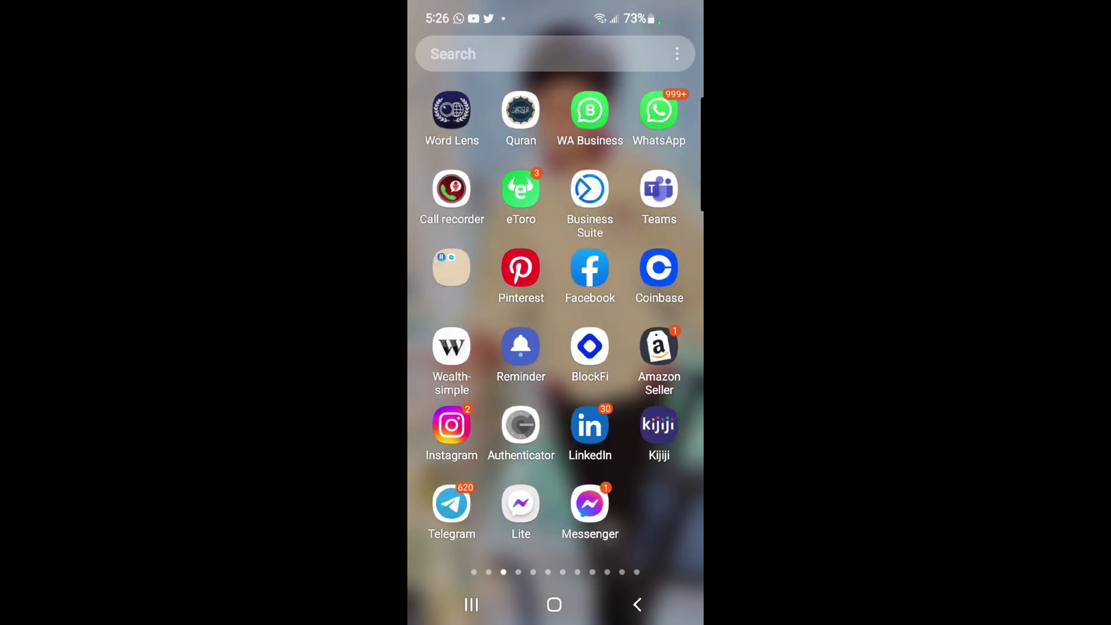
scroll(647, 479, "left", 2)
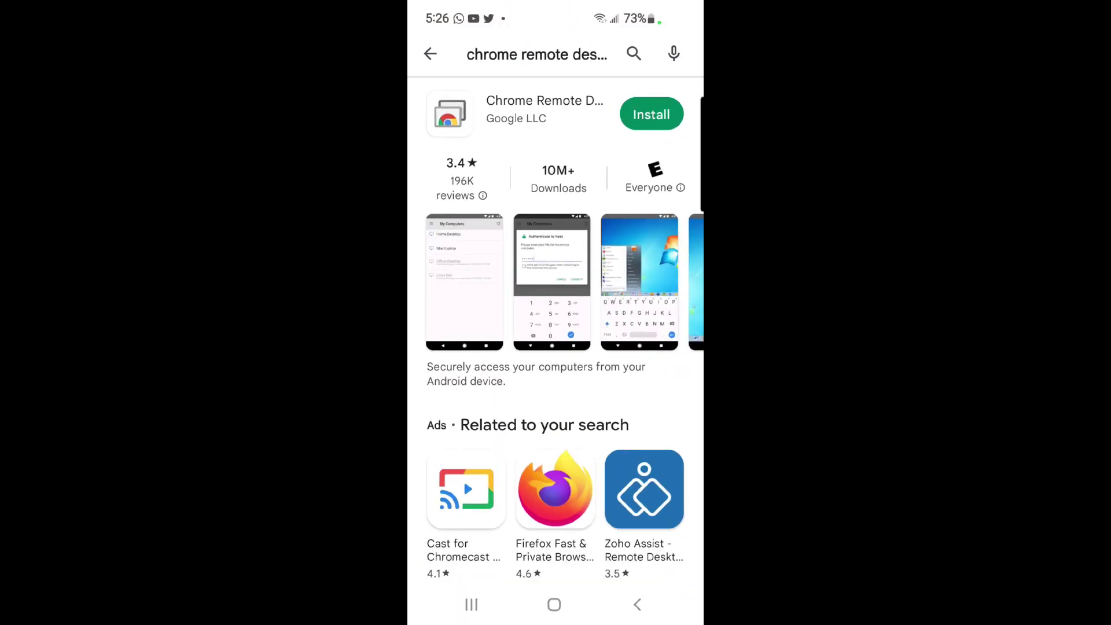
scroll(555, 336, "down", 2)
scroll(555, 335, "up", 2)
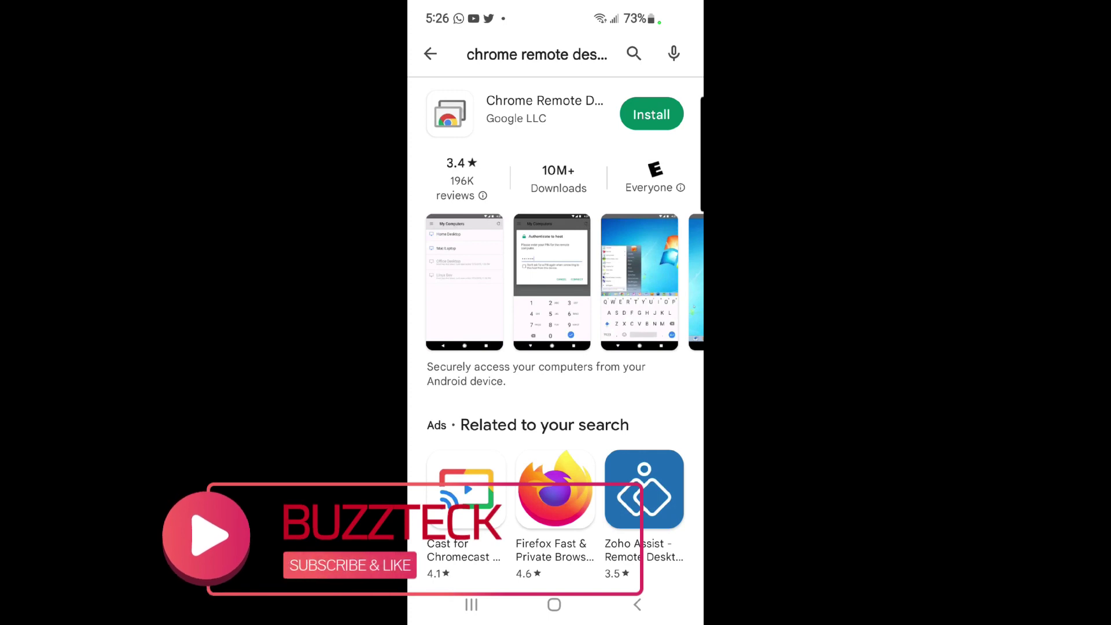
Search the Play Store for 'chrome remote desktop' and install the app on the phone
left_click(430, 53)
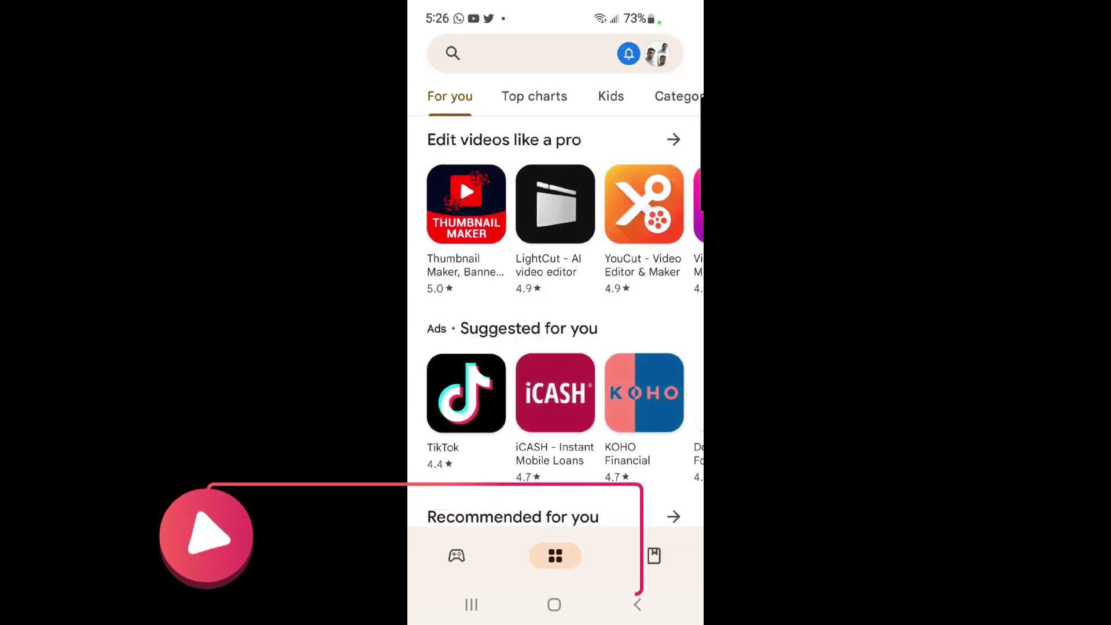
left_click(497, 47)
type("c")
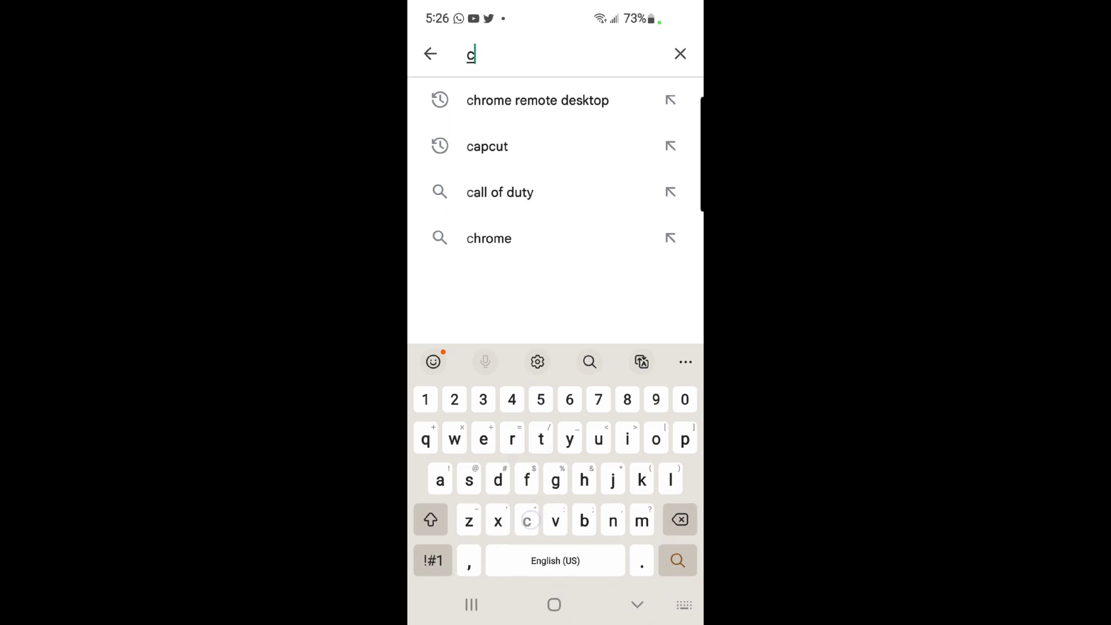
type("hr")
left_click(591, 100)
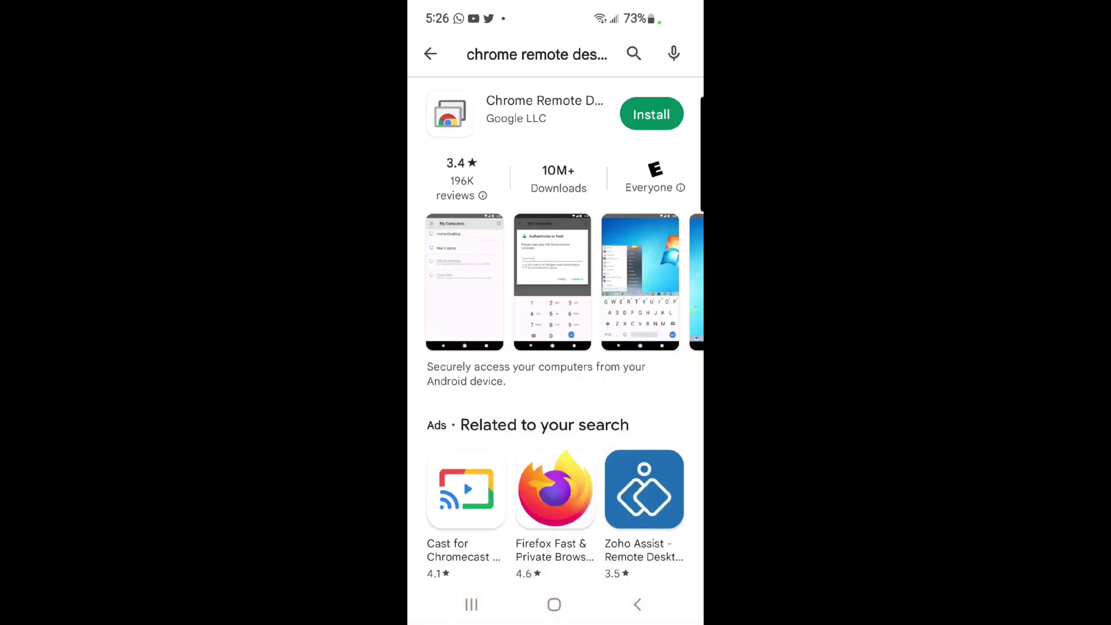
left_click(651, 115)
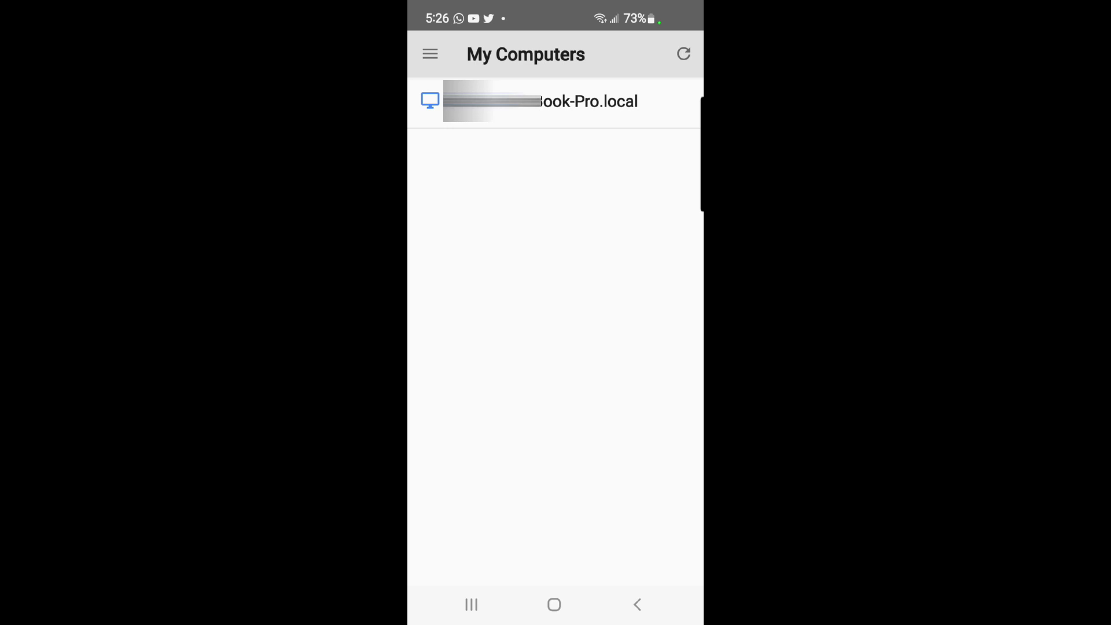
Select the Mac in My Computers and enter its remote-access PIN, correcting a mistyped attempt
left_click(556, 101)
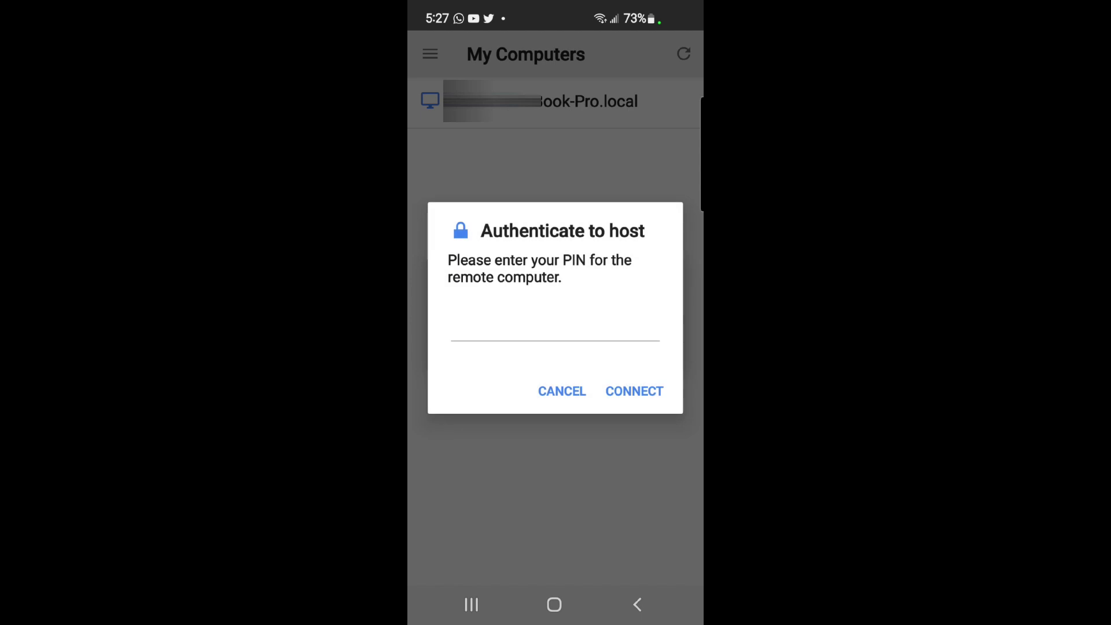
left_click(552, 334)
type("••••••")
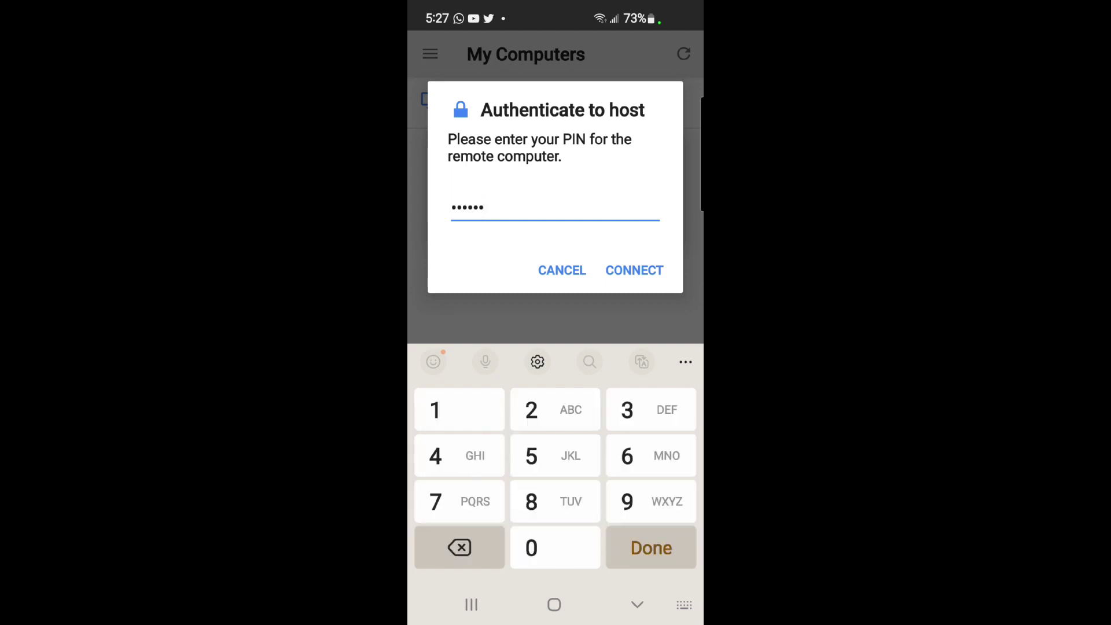
key("BackSpace")
key("BackSpace")
key("BackSpace")
key("BackSpace")
key("BackSpace")
key("BackSpace")
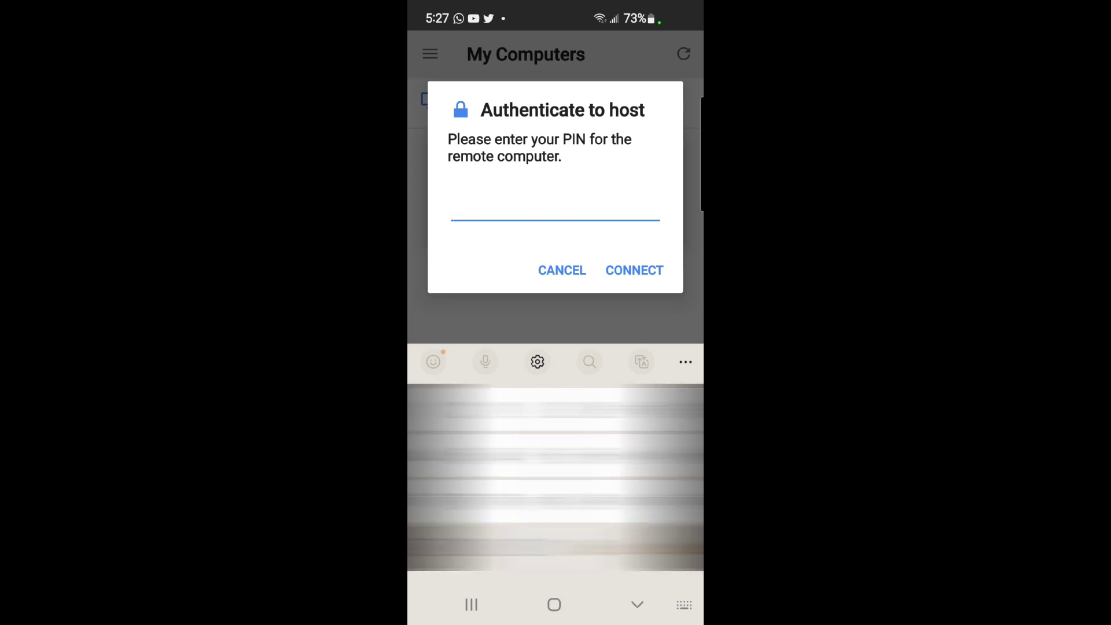
type("•••••")
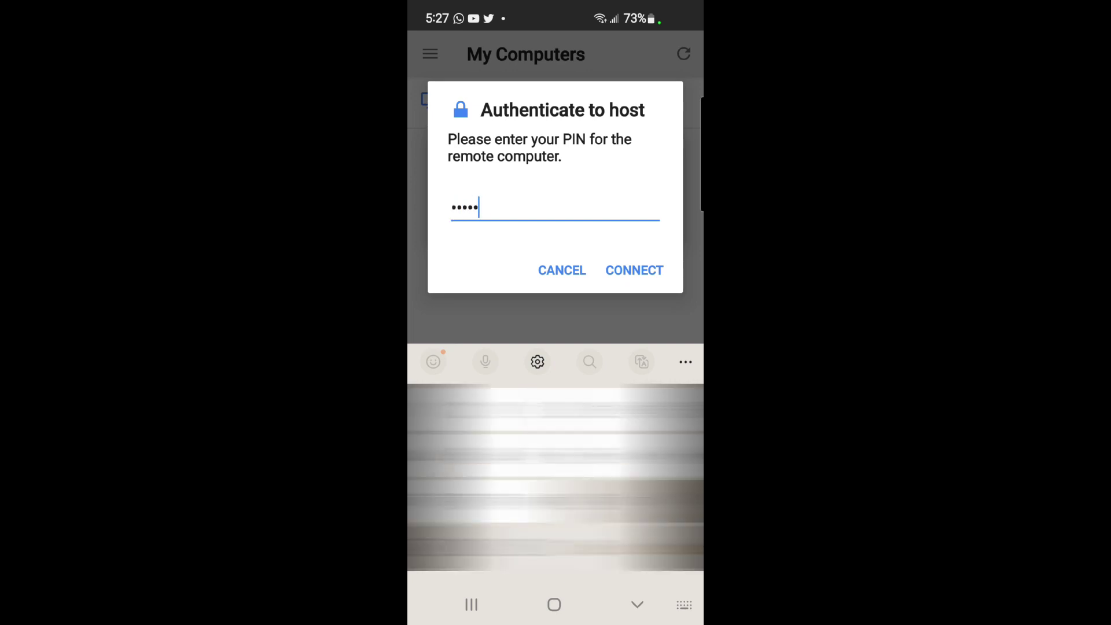
type("••")
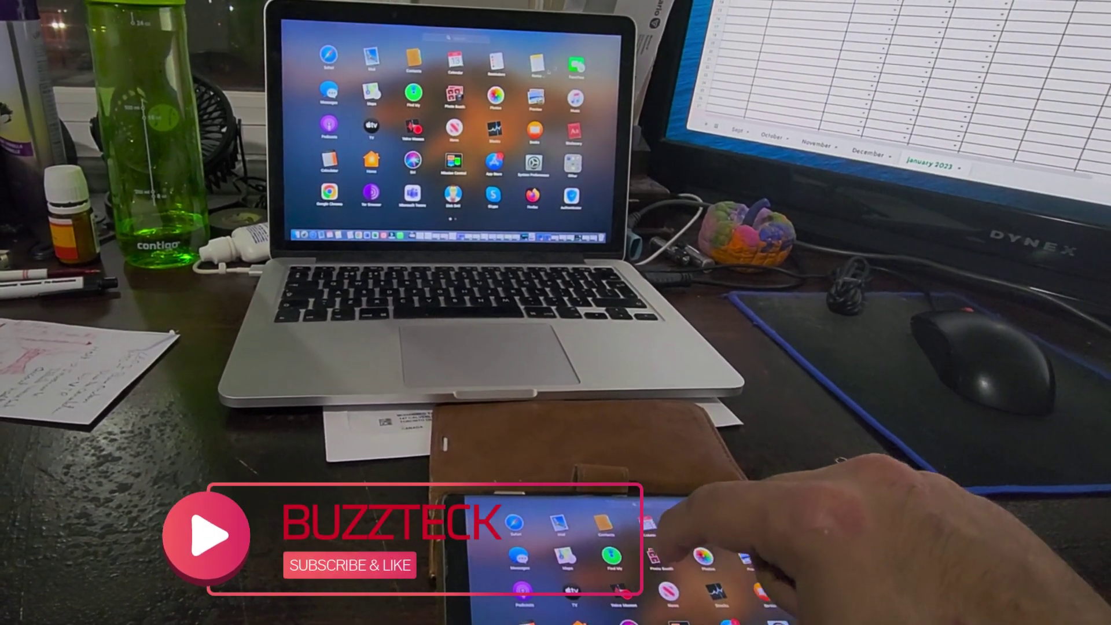
From the phone, close Launchpad on the Mac, then open and close Calendar
left_click(557, 516)
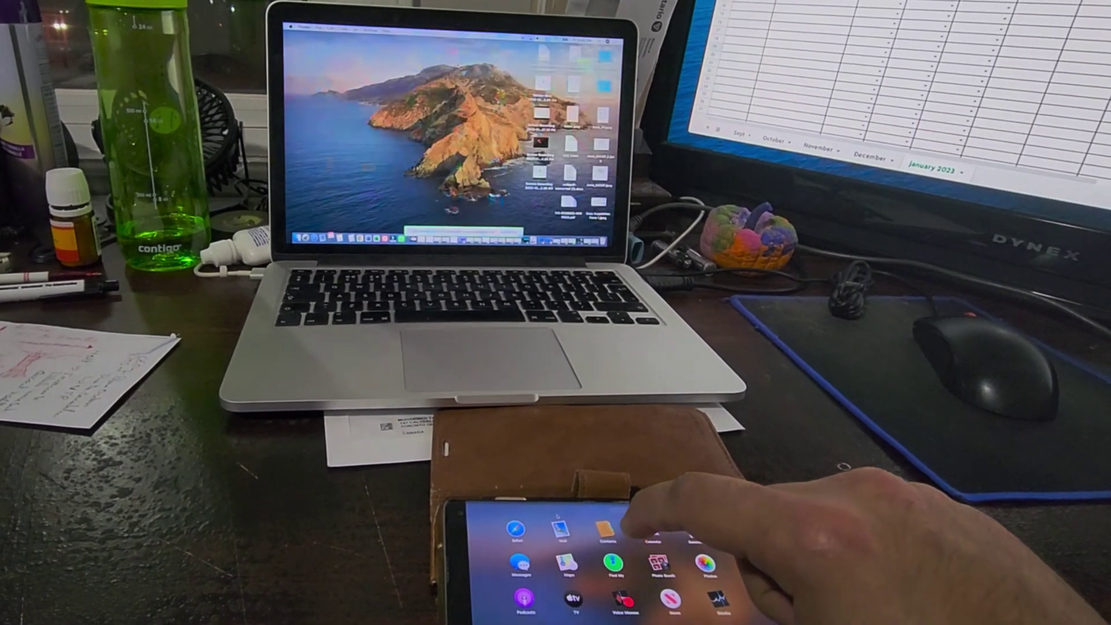
left_click(622, 565)
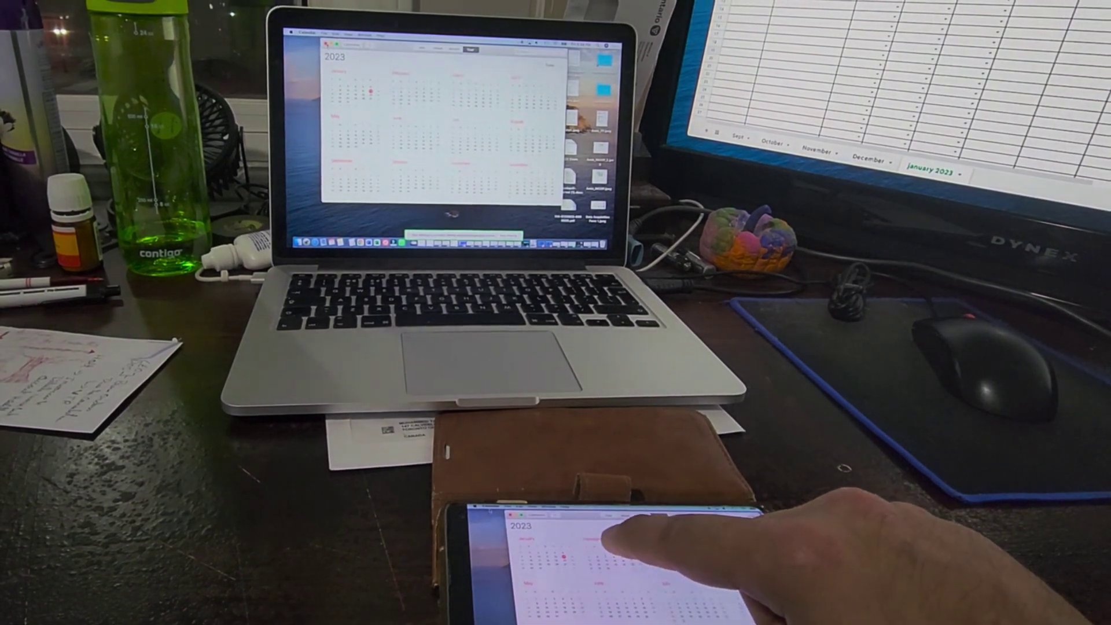
left_click(604, 535)
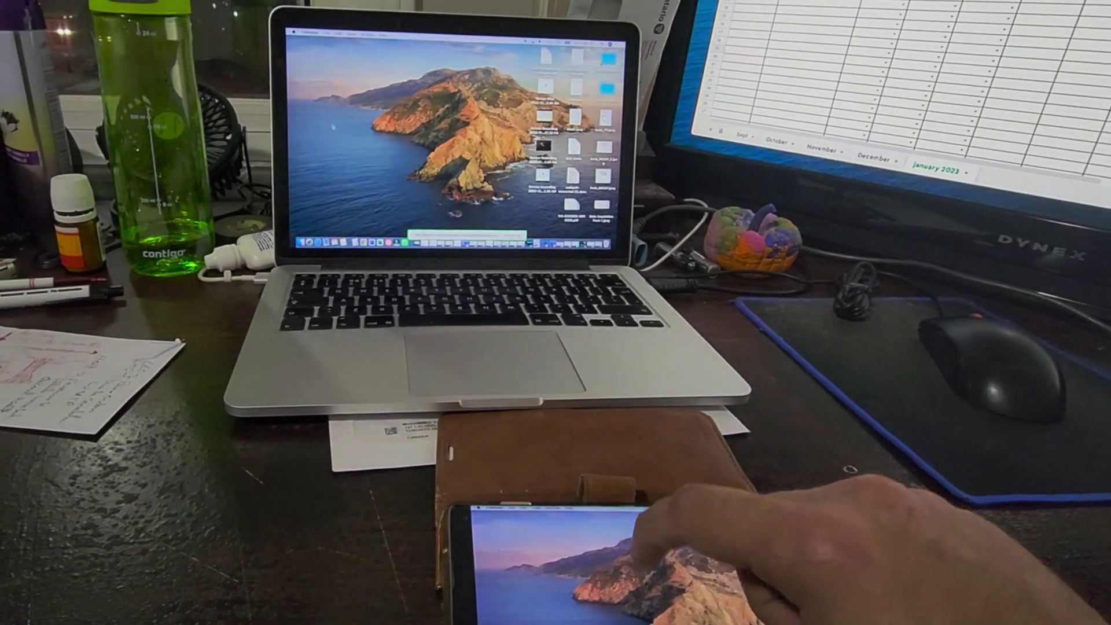